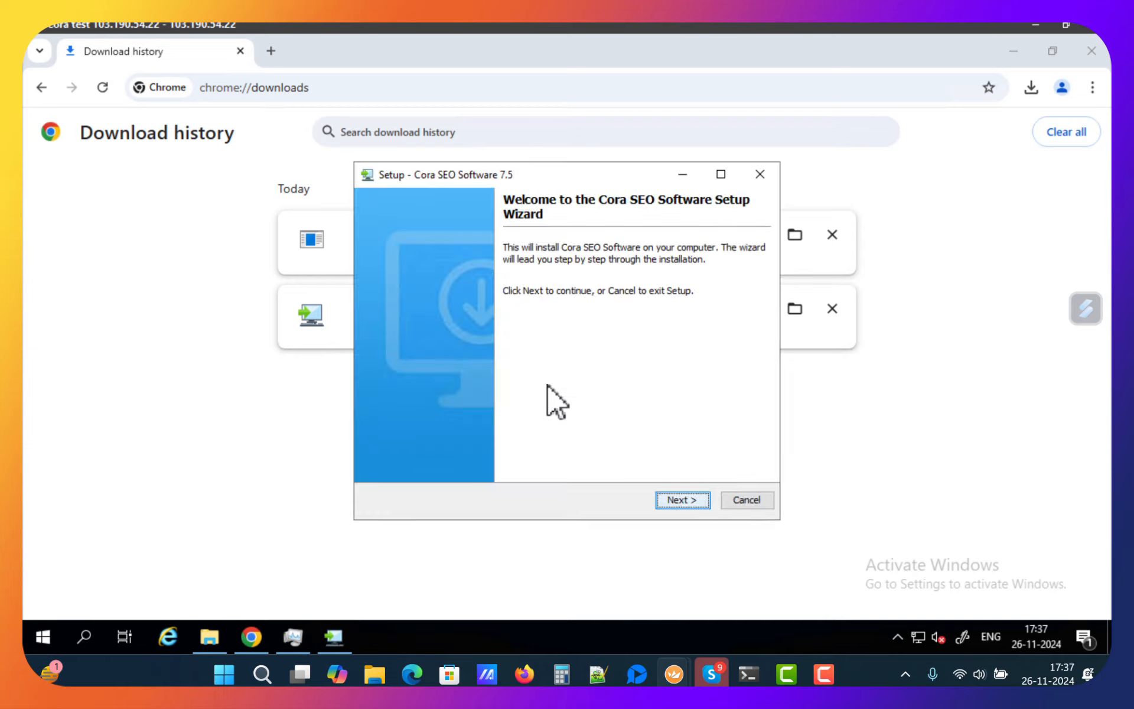
Install Cora SEO Software 7.5 into a new folder named Cora 7.5 inside C:\Program Files.
click(684, 500)
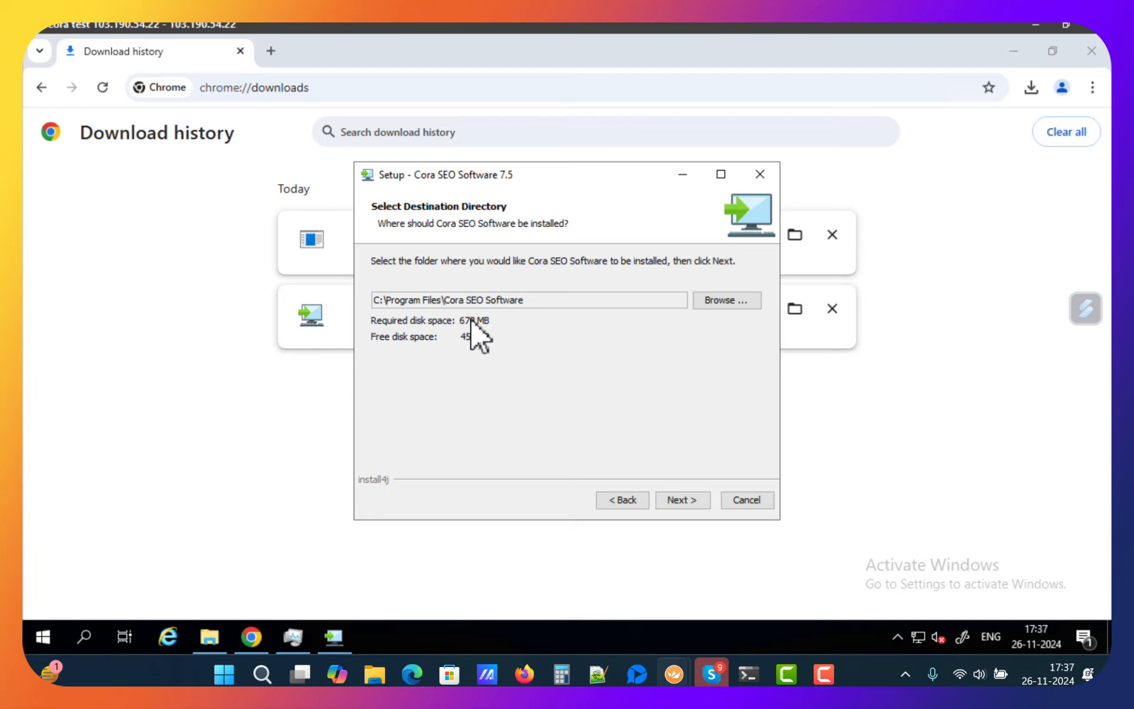
click(709, 302)
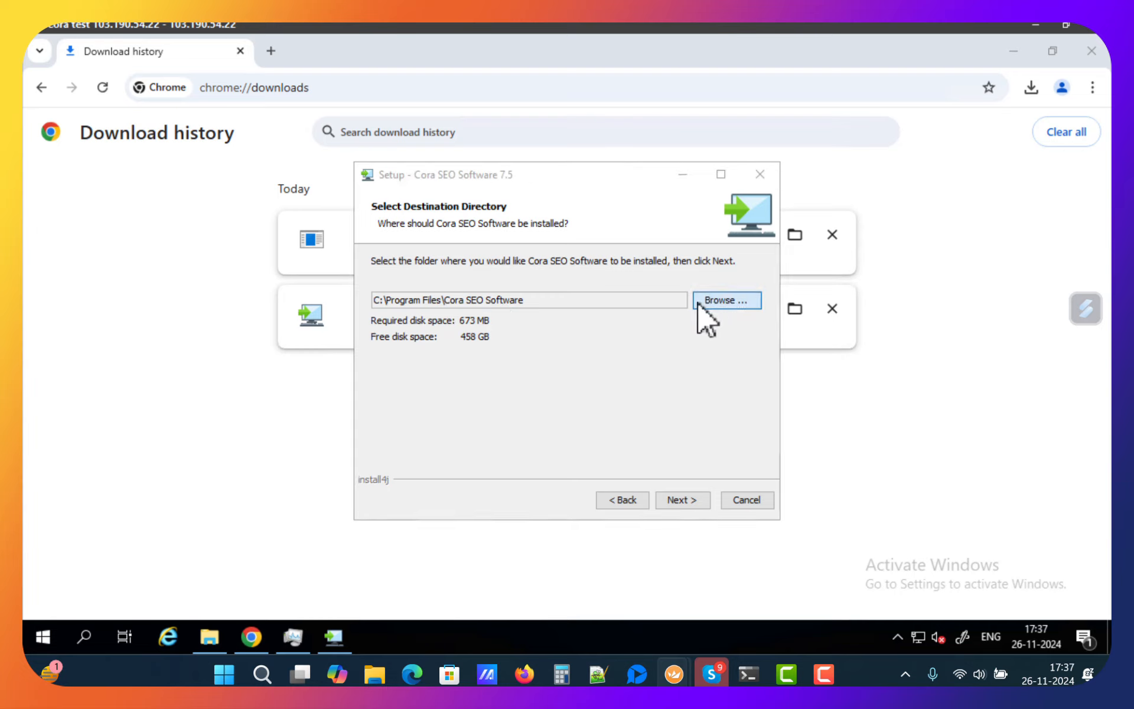
click(505, 226)
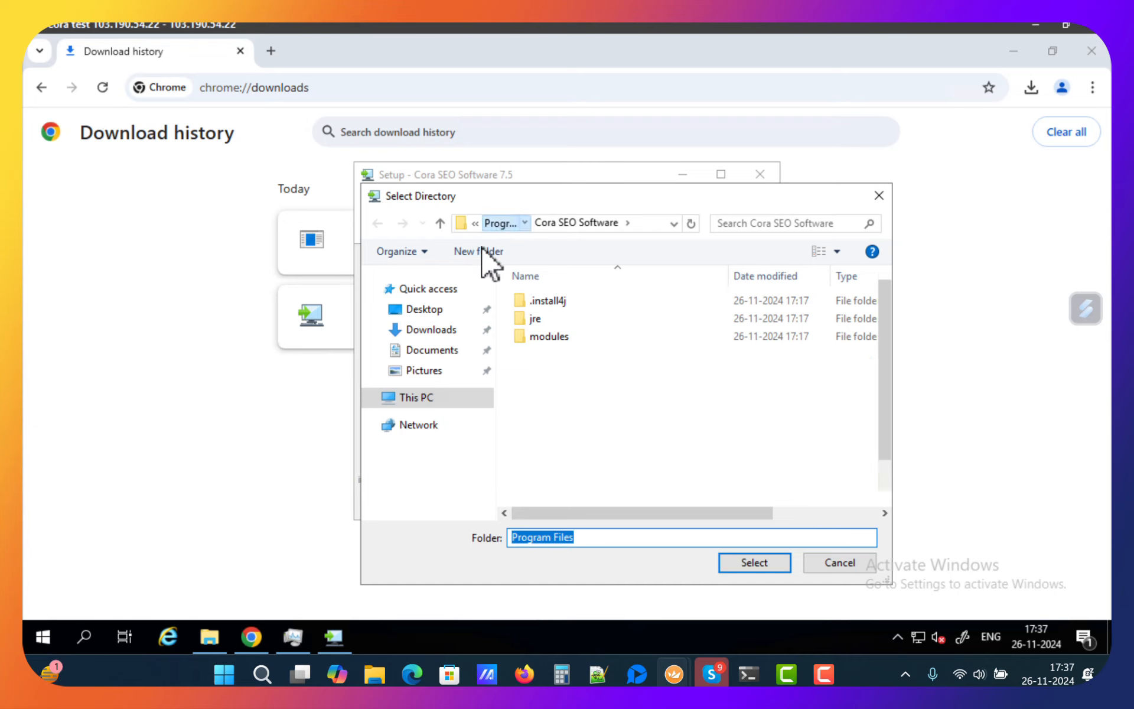
click(480, 251)
text(Cora 7.5)
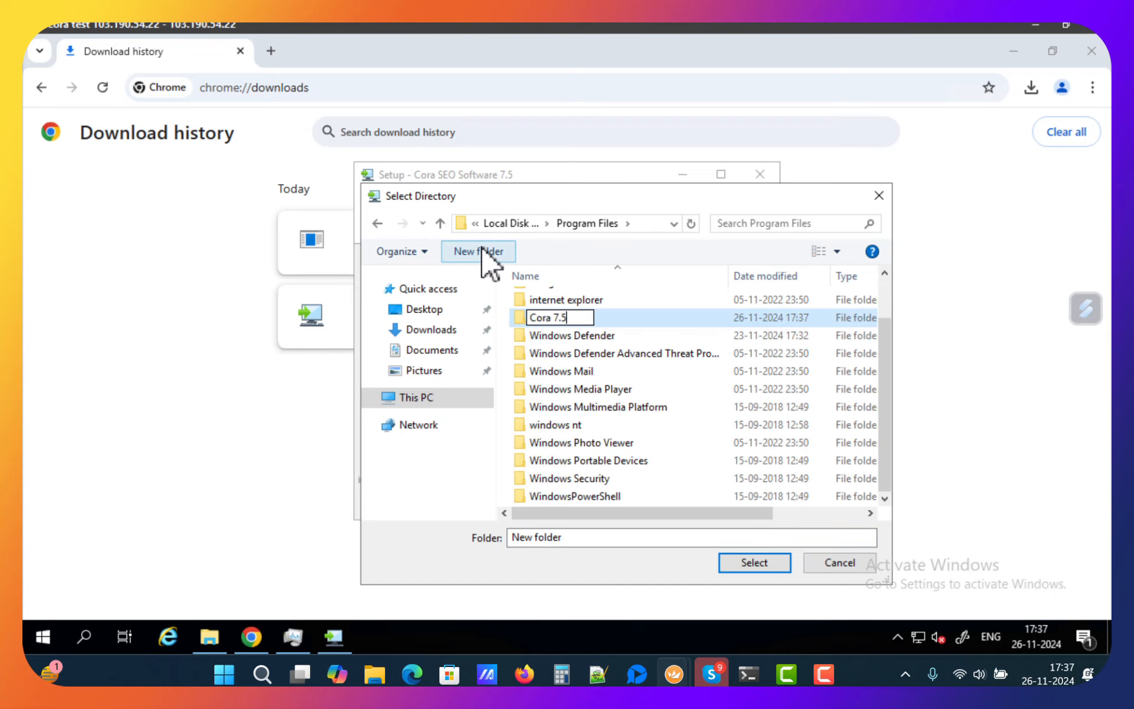
key(Return)
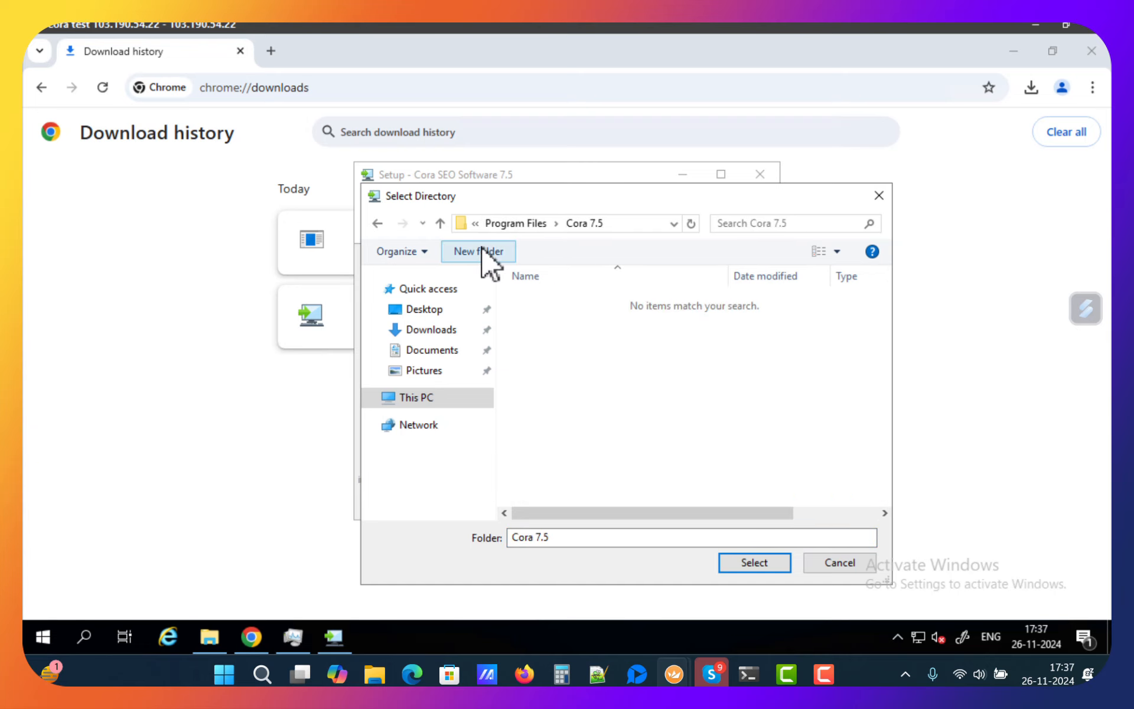
click(770, 563)
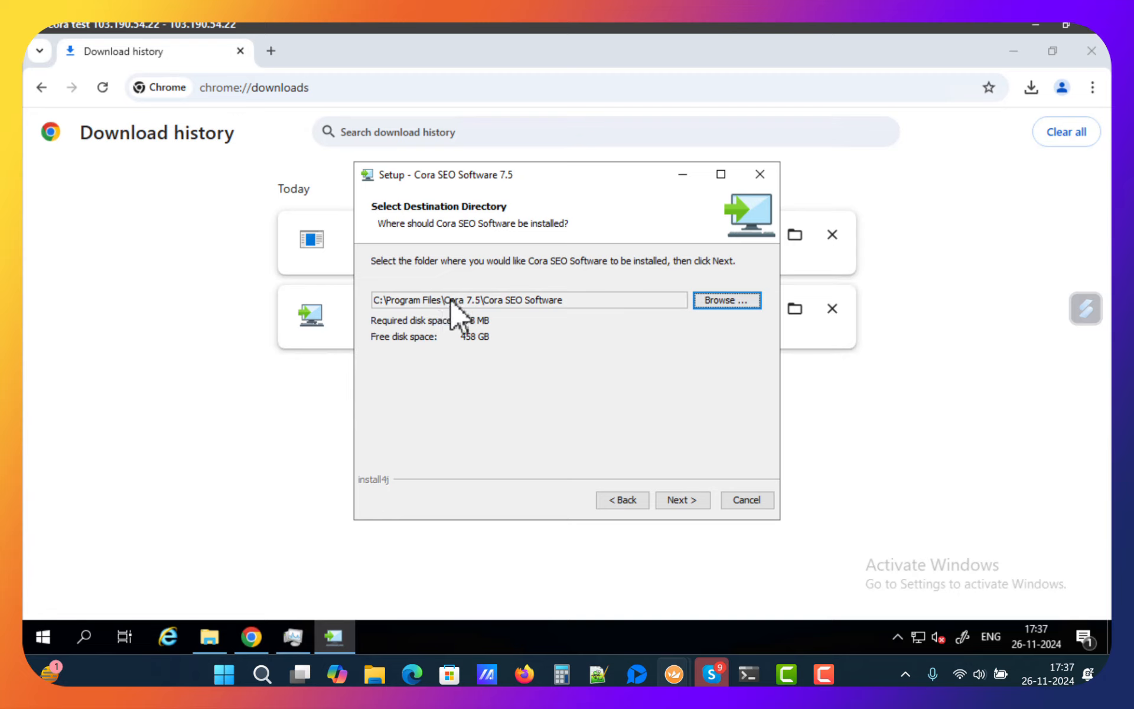
click(671, 495)
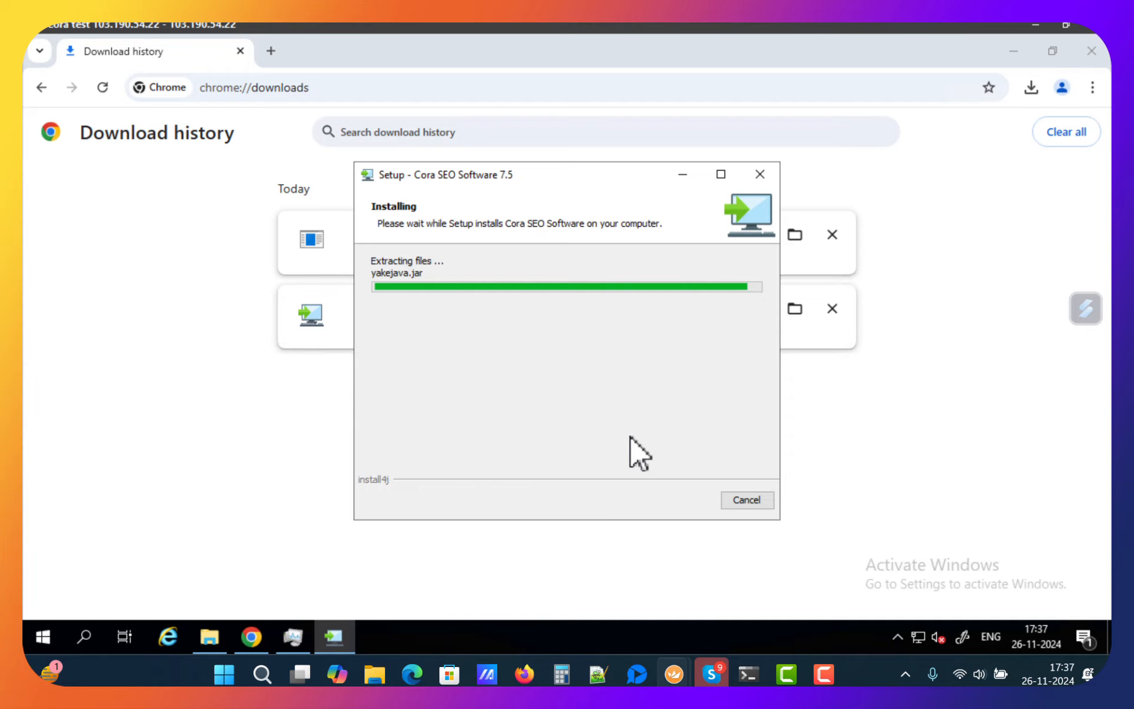
click(746, 499)
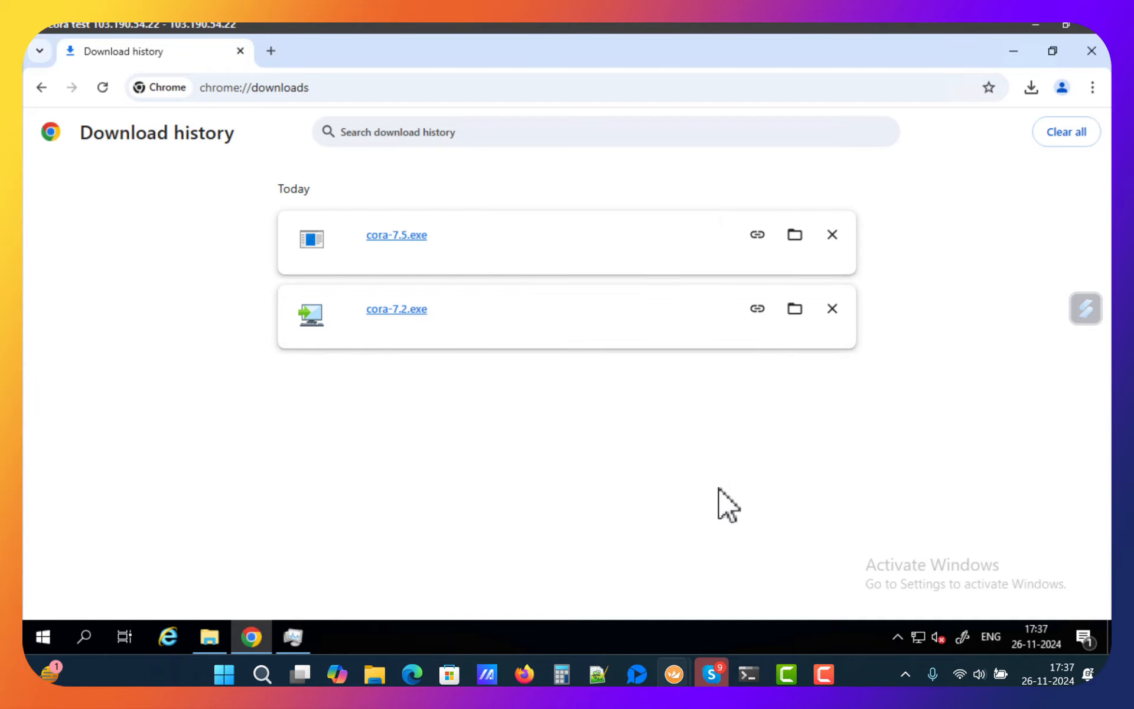
Search the Program Files (x86) folder on Local Disk (C:) for Cora.
click(210, 636)
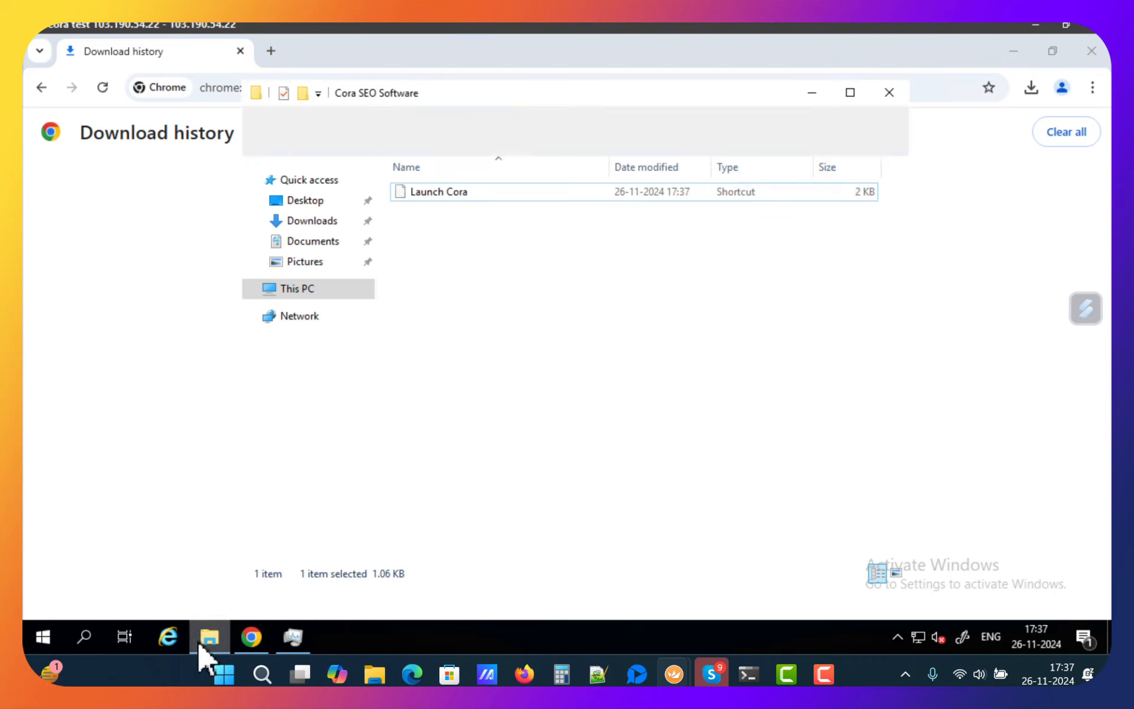
click(294, 289)
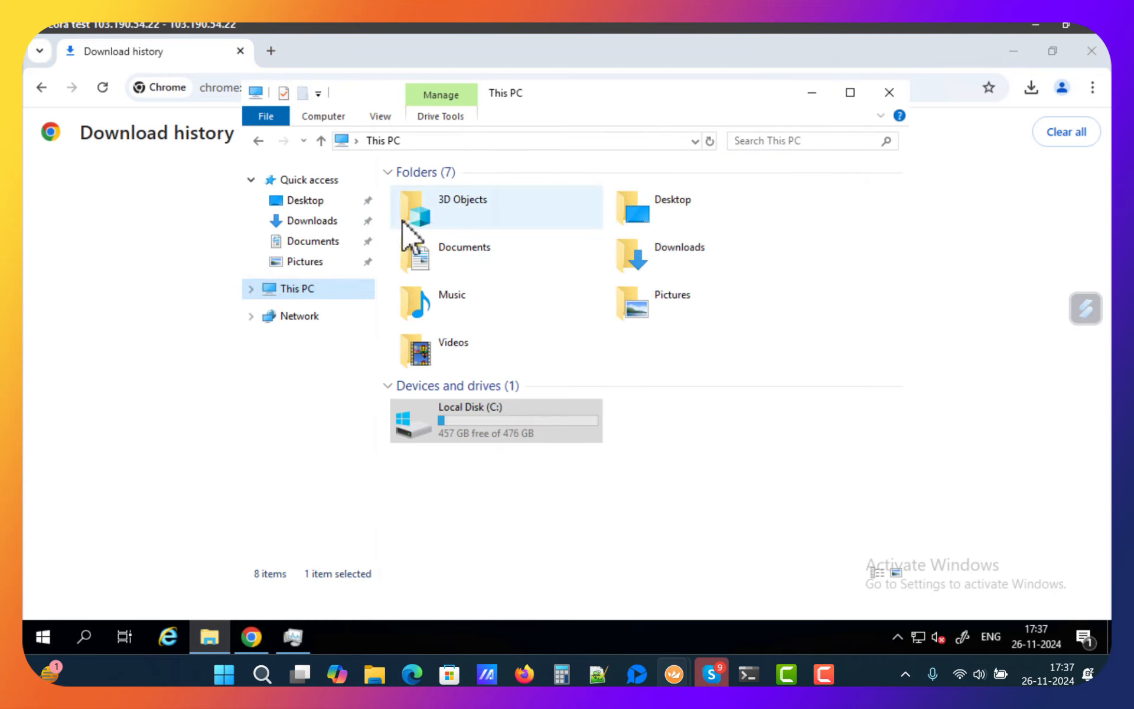
double_click(473, 406)
double_click(477, 228)
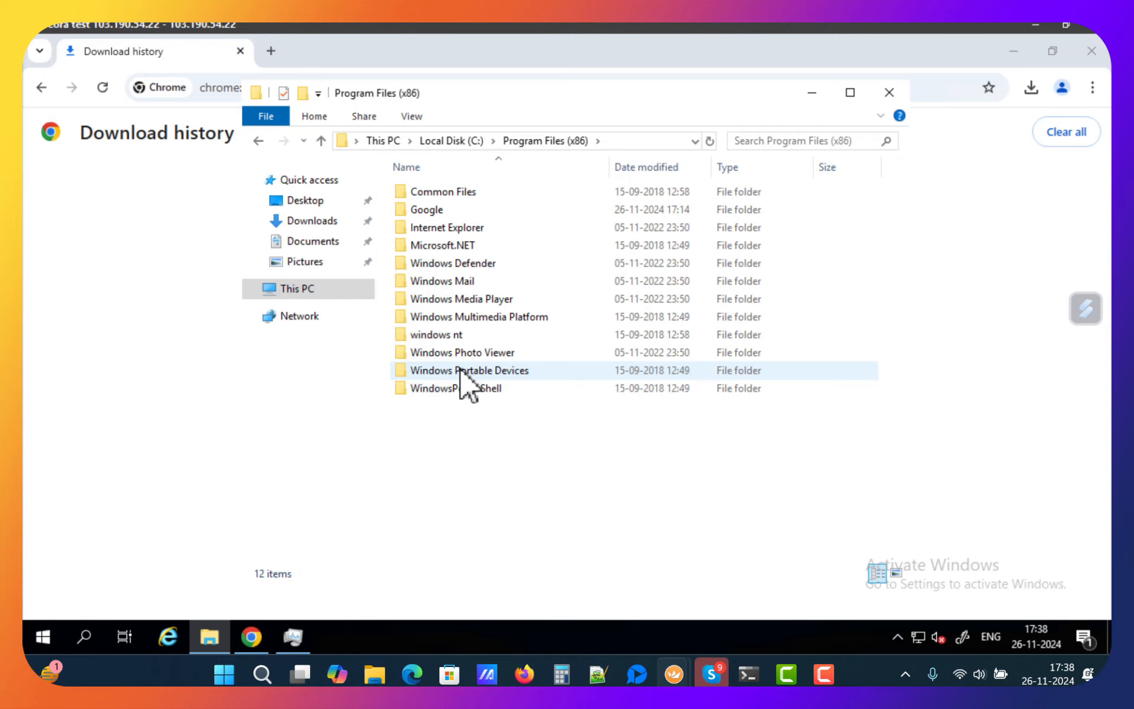
click(633, 139)
text(Cora)
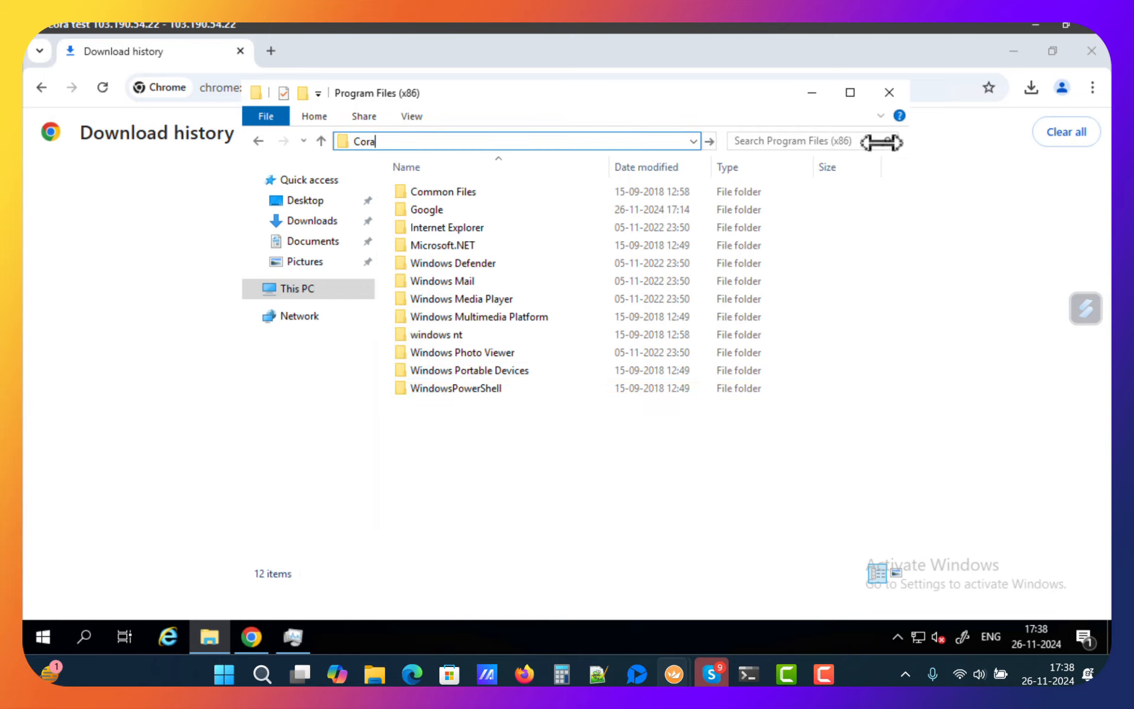
click(849, 140)
text(Cora)
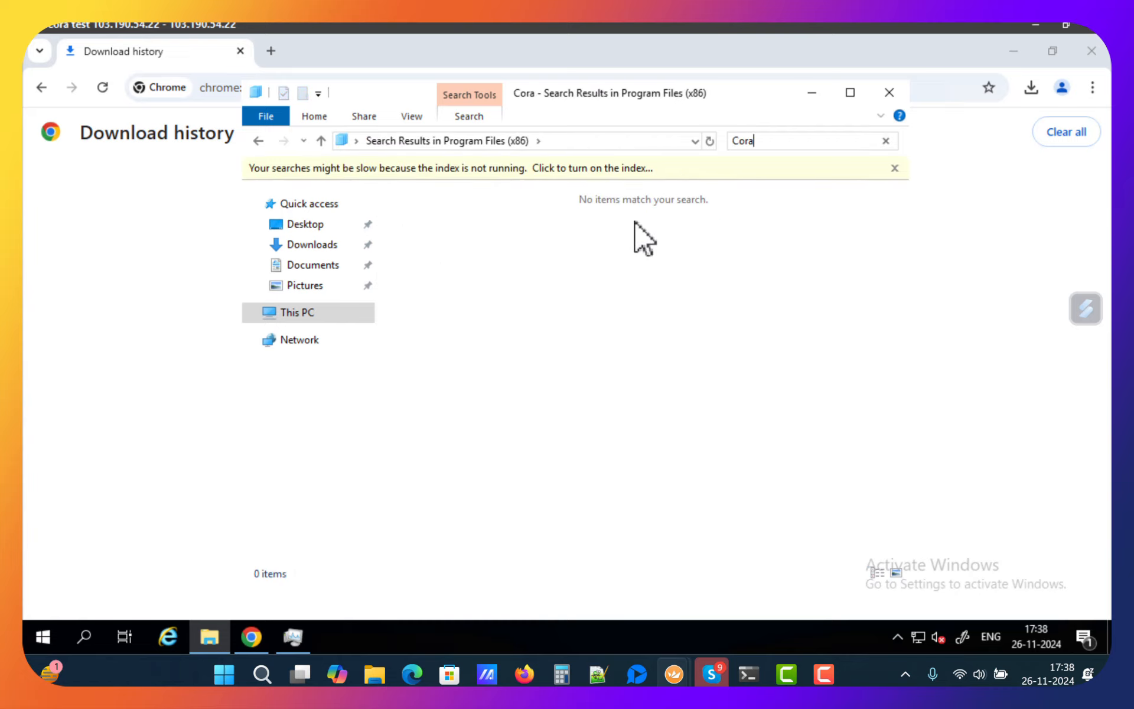
Create a desktop shortcut to the cora Windows batch file in the Cora SEO Software folder, and close that folder.
click(43, 641)
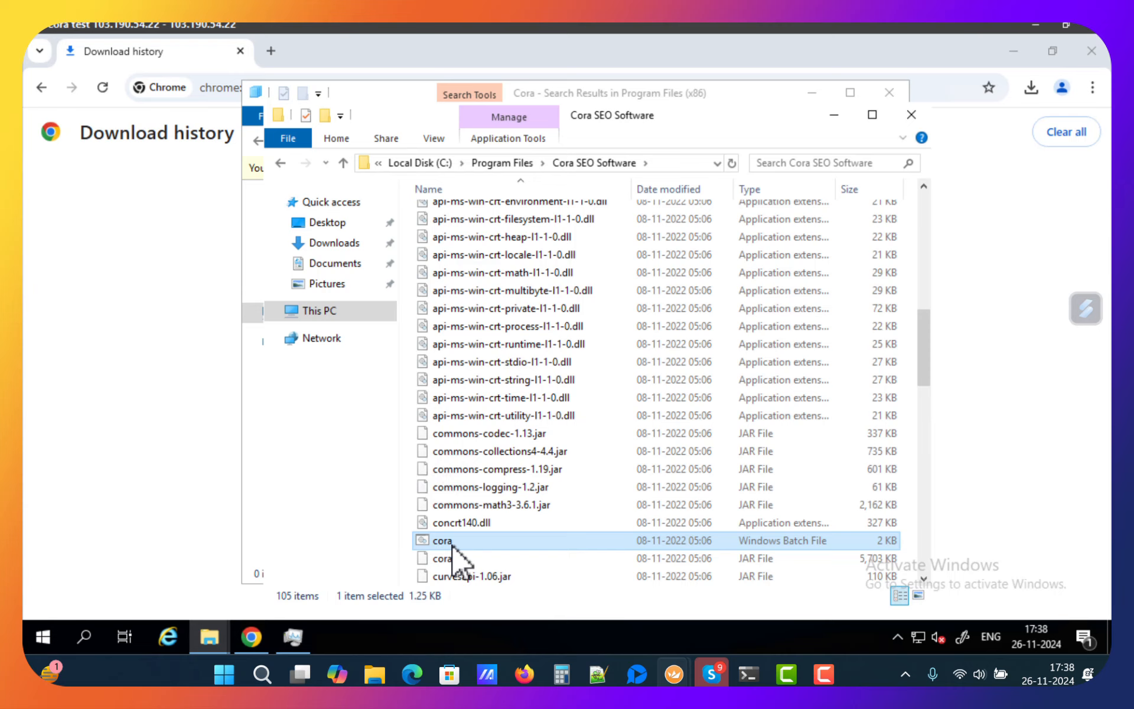
right_click(452, 543)
mouse_move(544, 401)
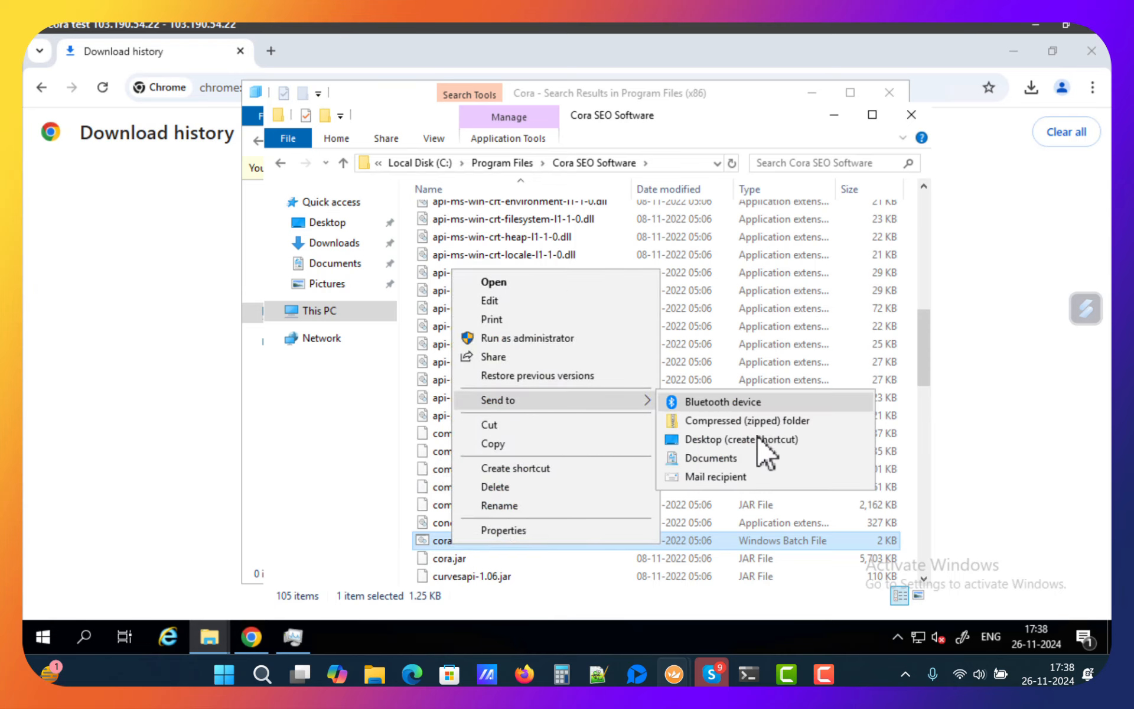
click(757, 440)
click(920, 116)
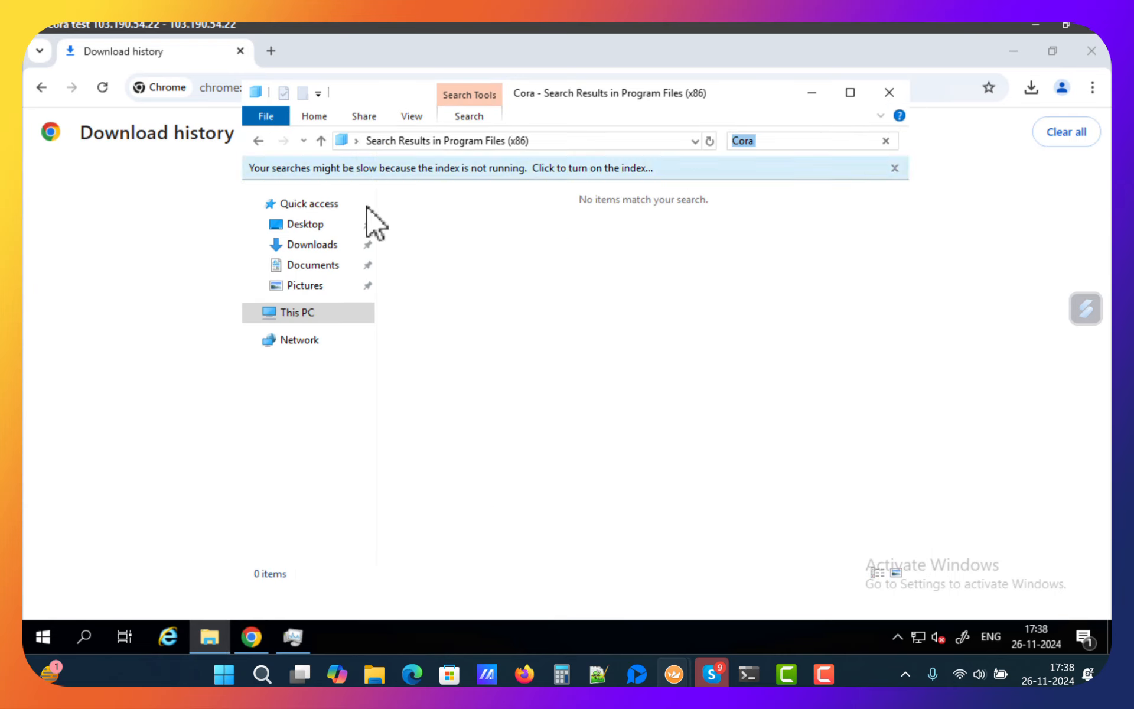
Check the target path in the properties of the desktop's cora - Shortcut (2).
click(305, 223)
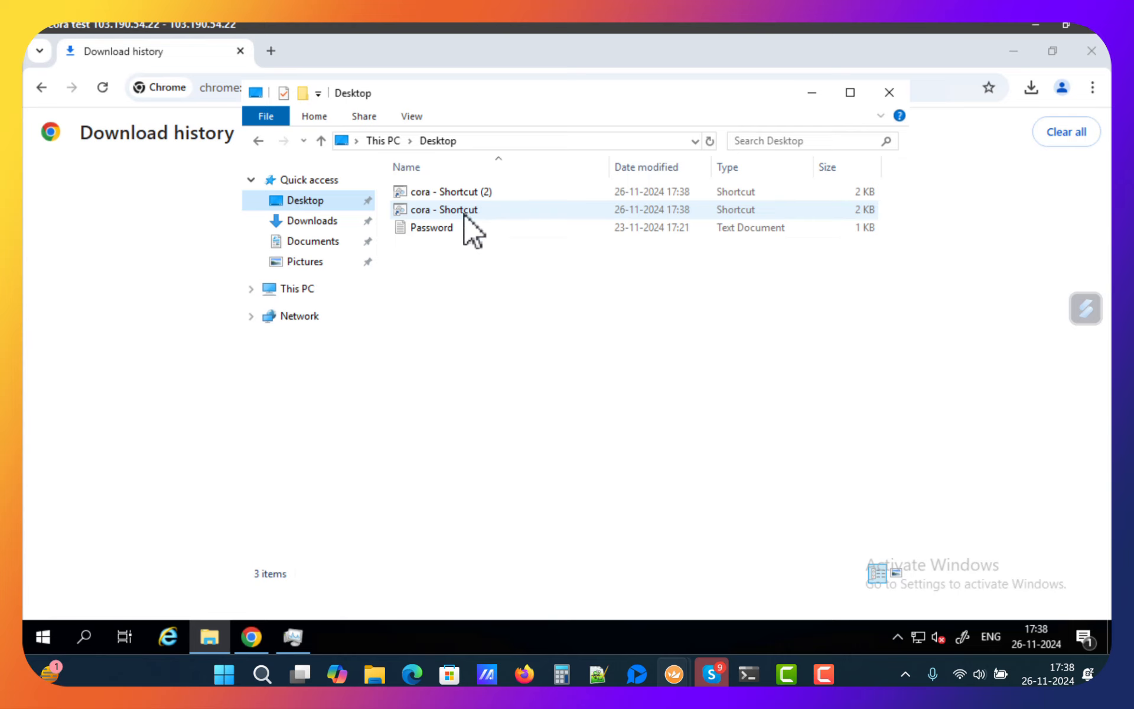
right_click(446, 195)
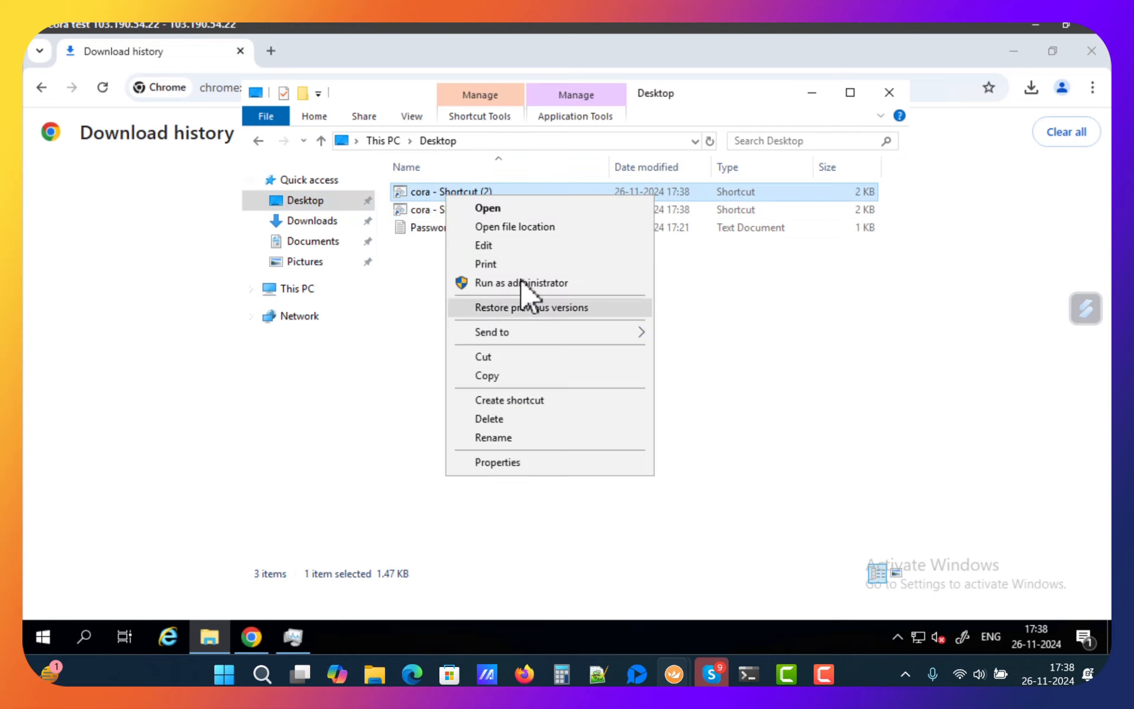
click(497, 462)
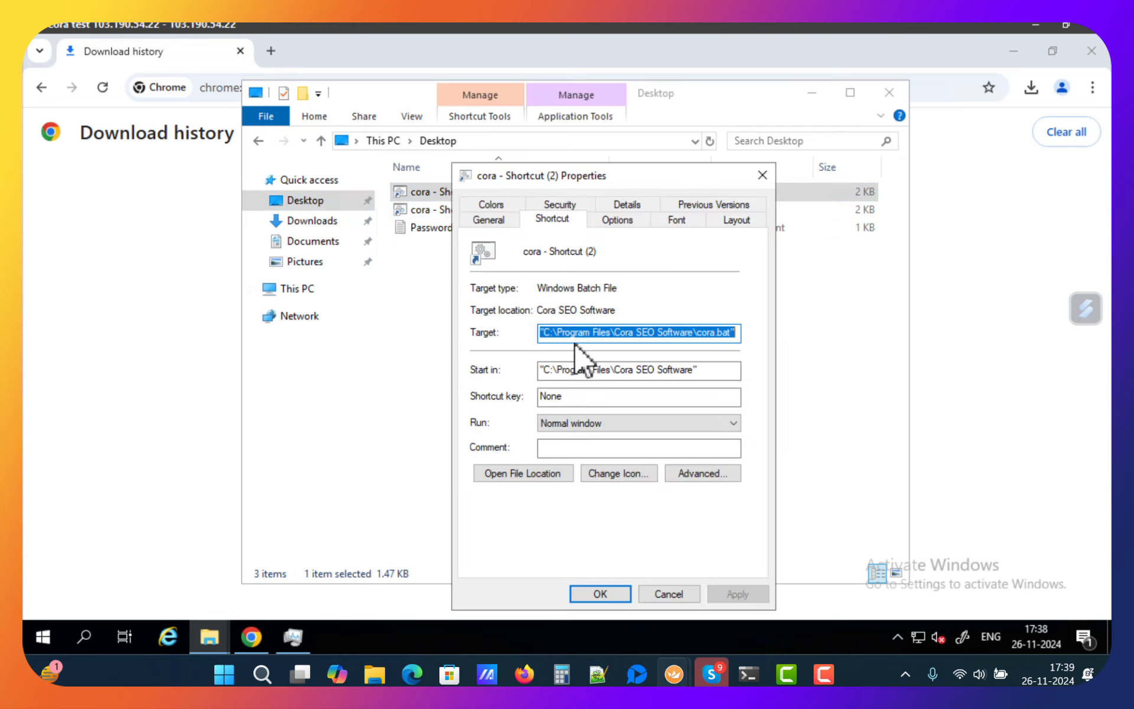
click(611, 333)
key(Escape)
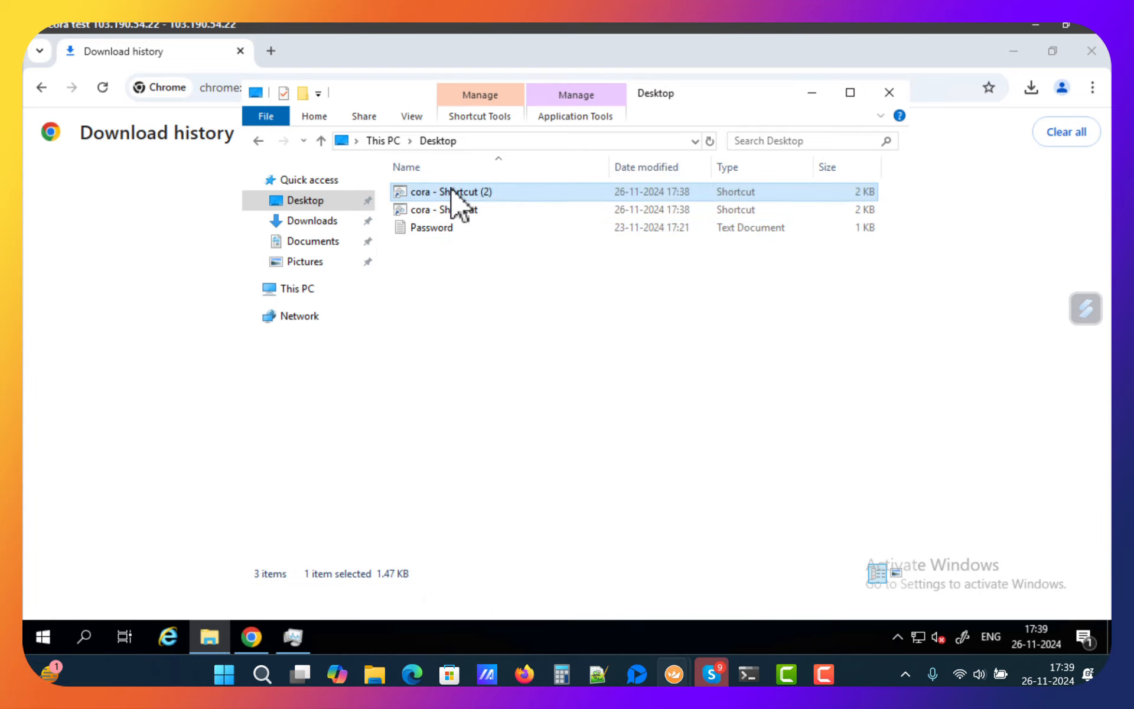
Rename the desktop shortcut cora - Shortcut (2) as cora - 7.2.
right_click(451, 192)
click(496, 430)
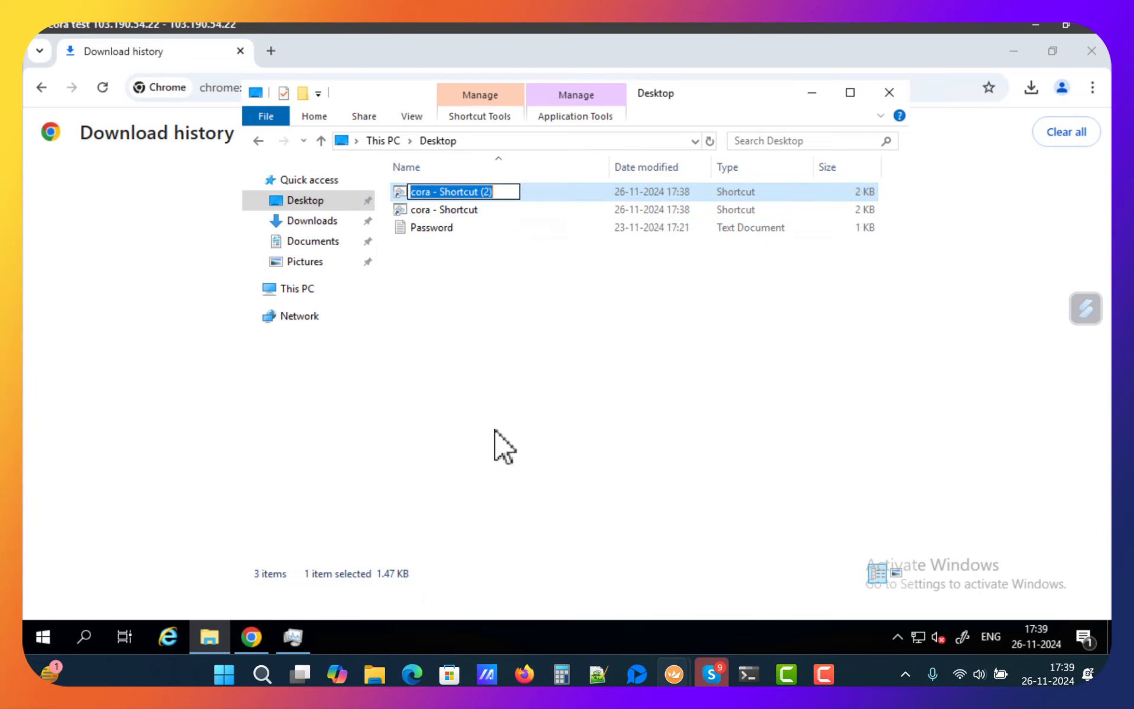
key(End)
key(ctrl+shift+Left)
key(ctrl+shift+Left)
text(7.2)
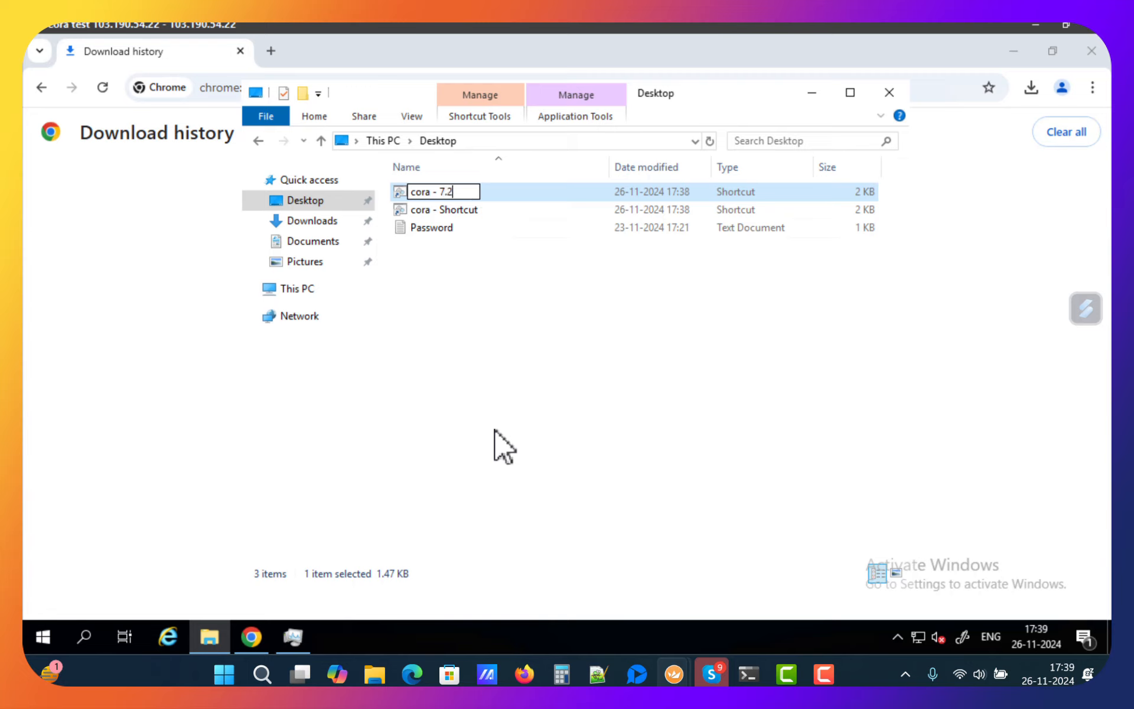
key(Return)
Rename the desktop shortcut cora - Shortcut as cora - 7.5, and clear the browser and folder windows off the desktop.
right_click(463, 210)
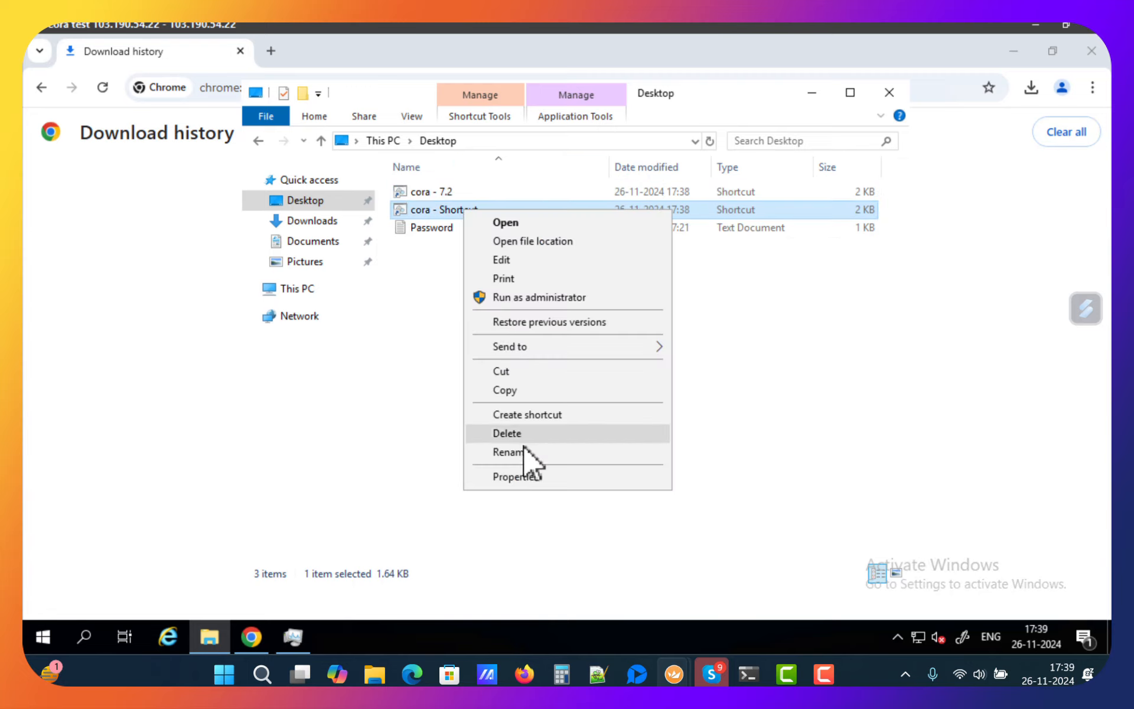
click(523, 454)
key(End)
key(ctrl+shift+Left)
text(7.5)
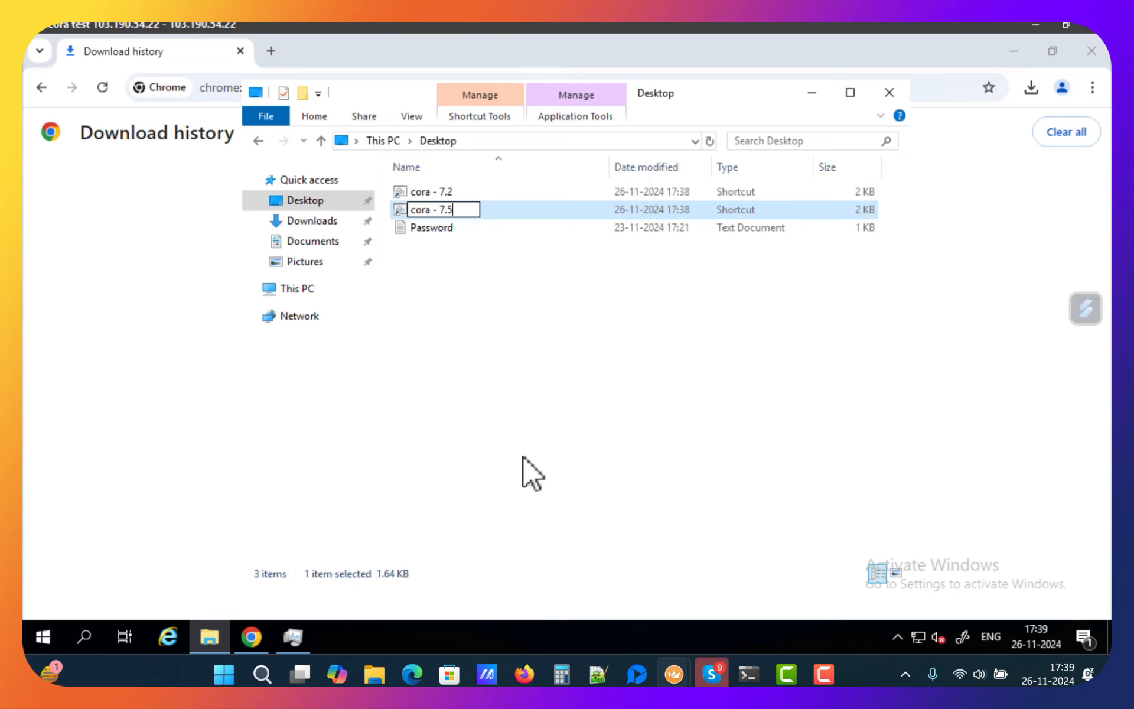
key(Return)
click(1013, 51)
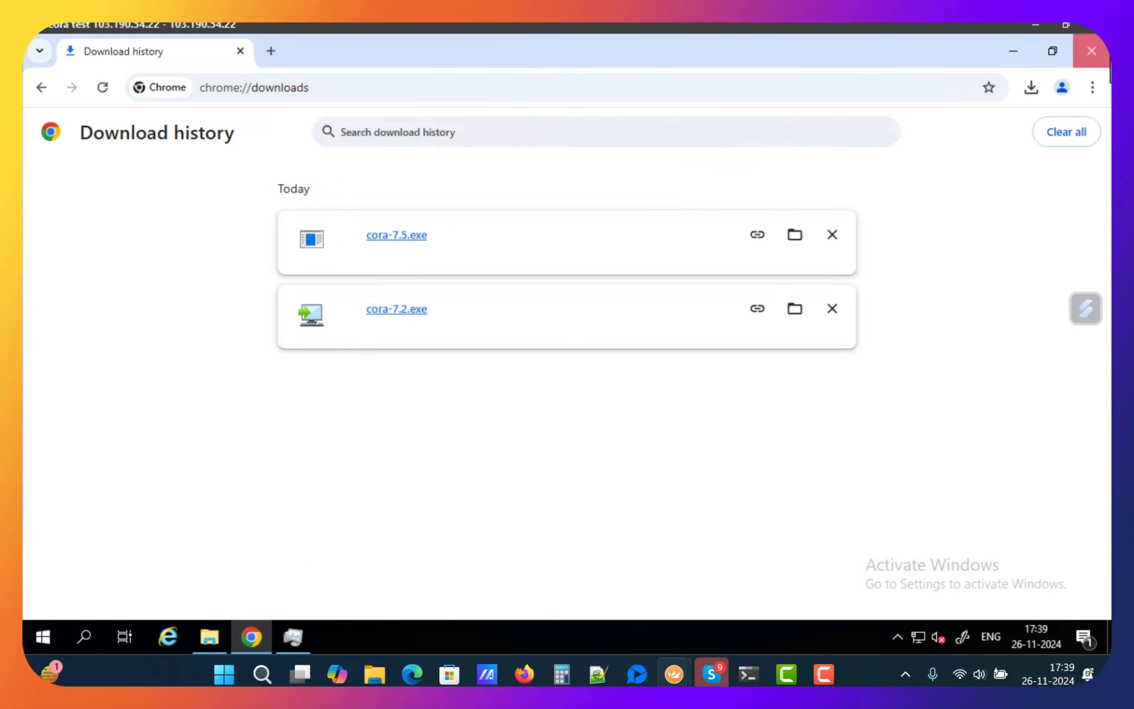
click(899, 101)
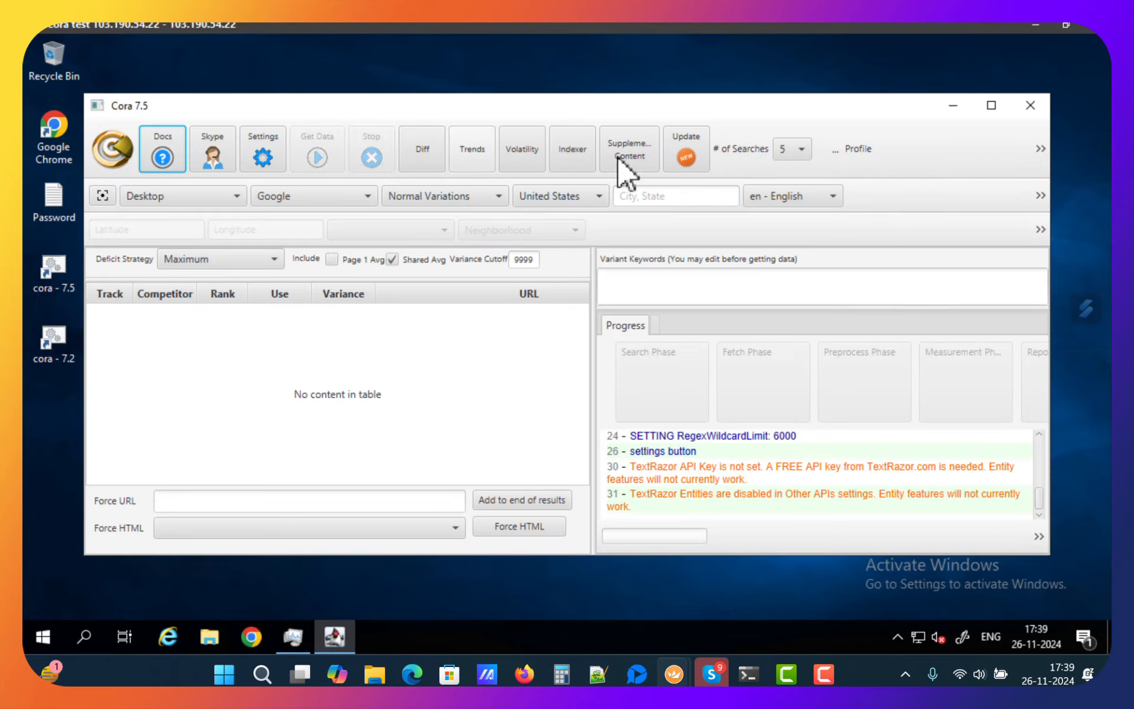
Review Cora 7.5's General settings, close them and maximize the main window.
click(260, 155)
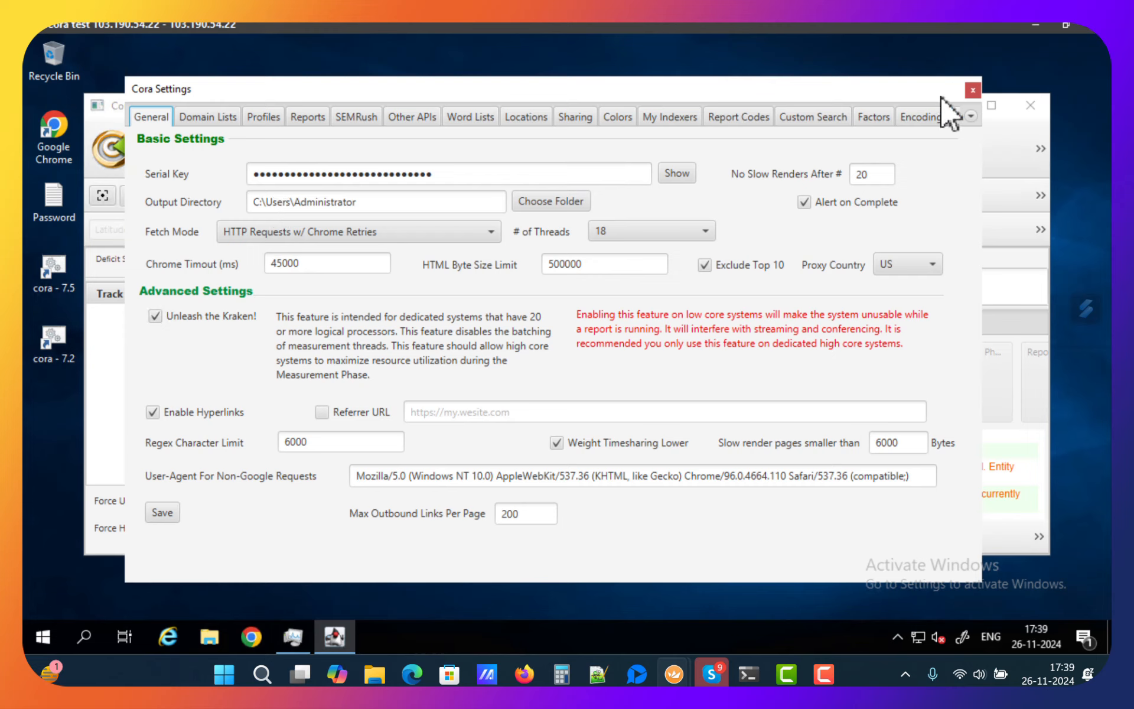
click(972, 91)
click(992, 107)
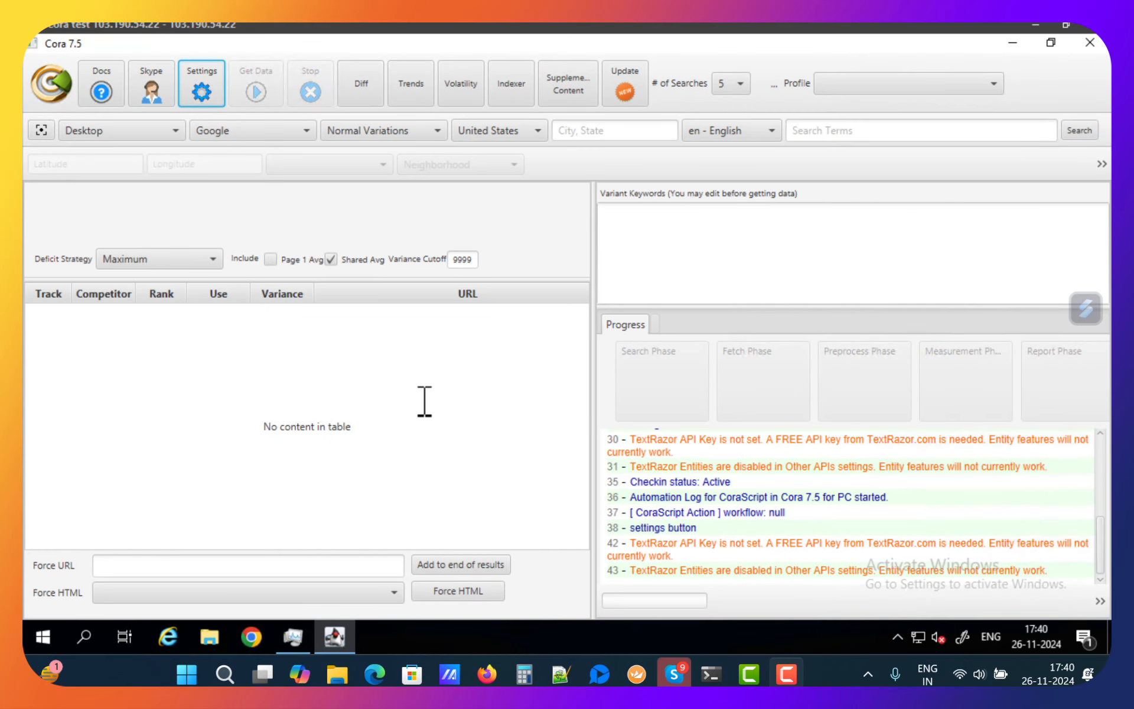
click(335, 636)
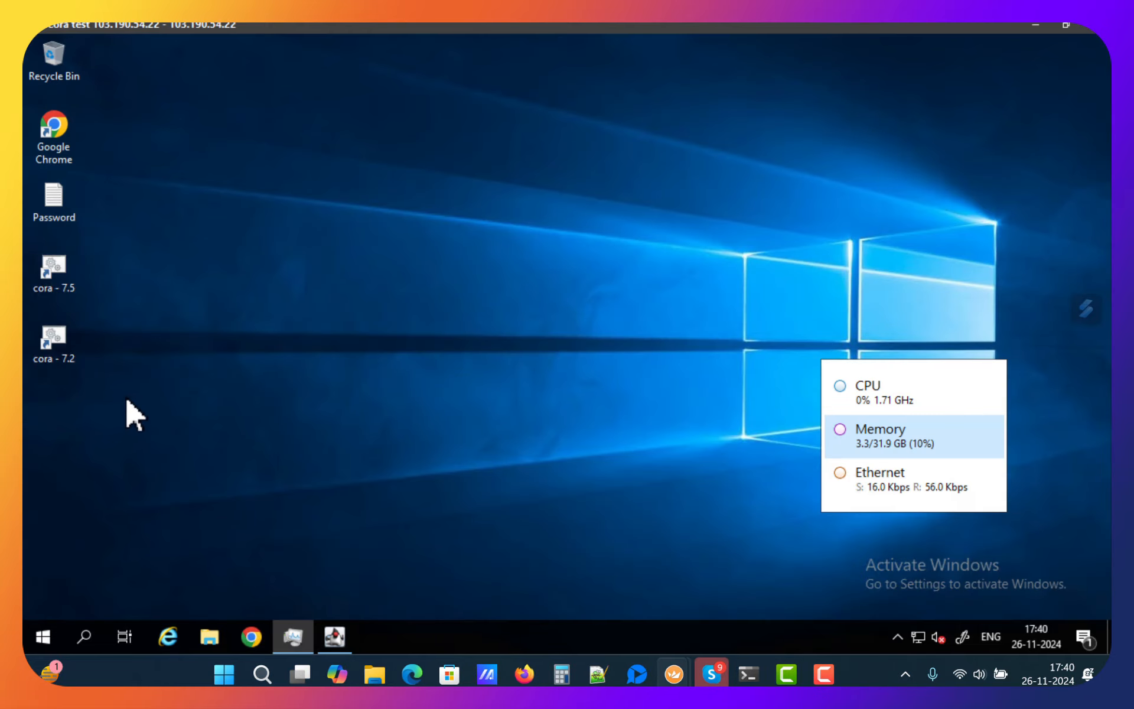
click(333, 636)
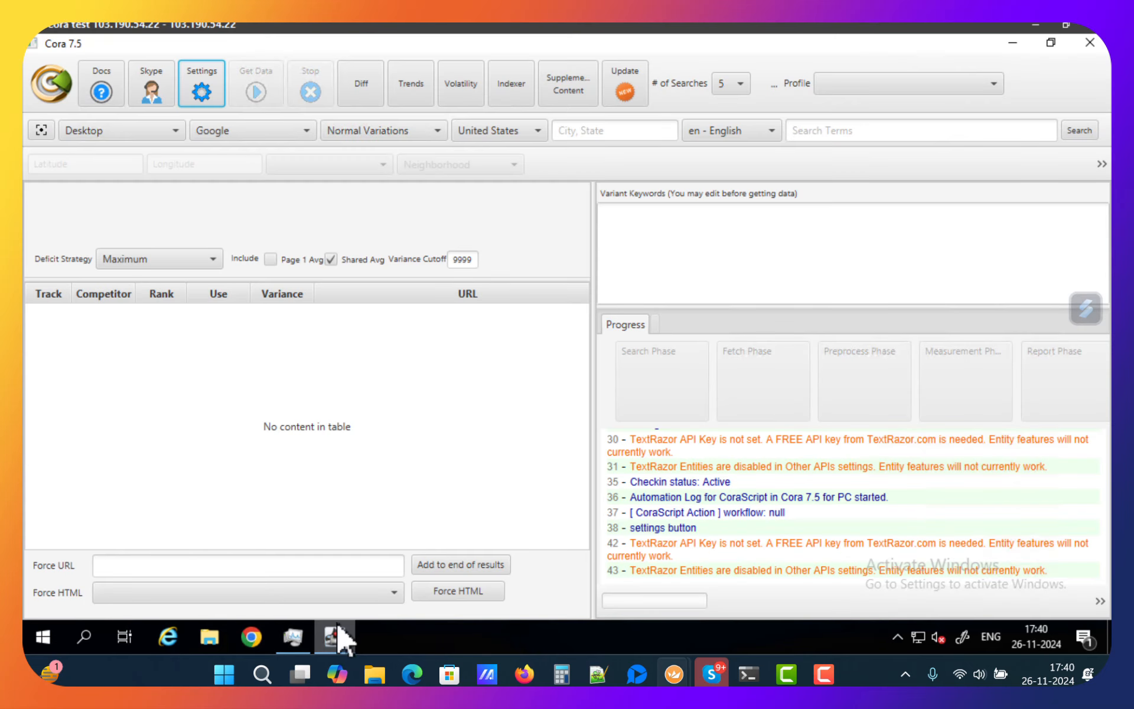
click(41, 129)
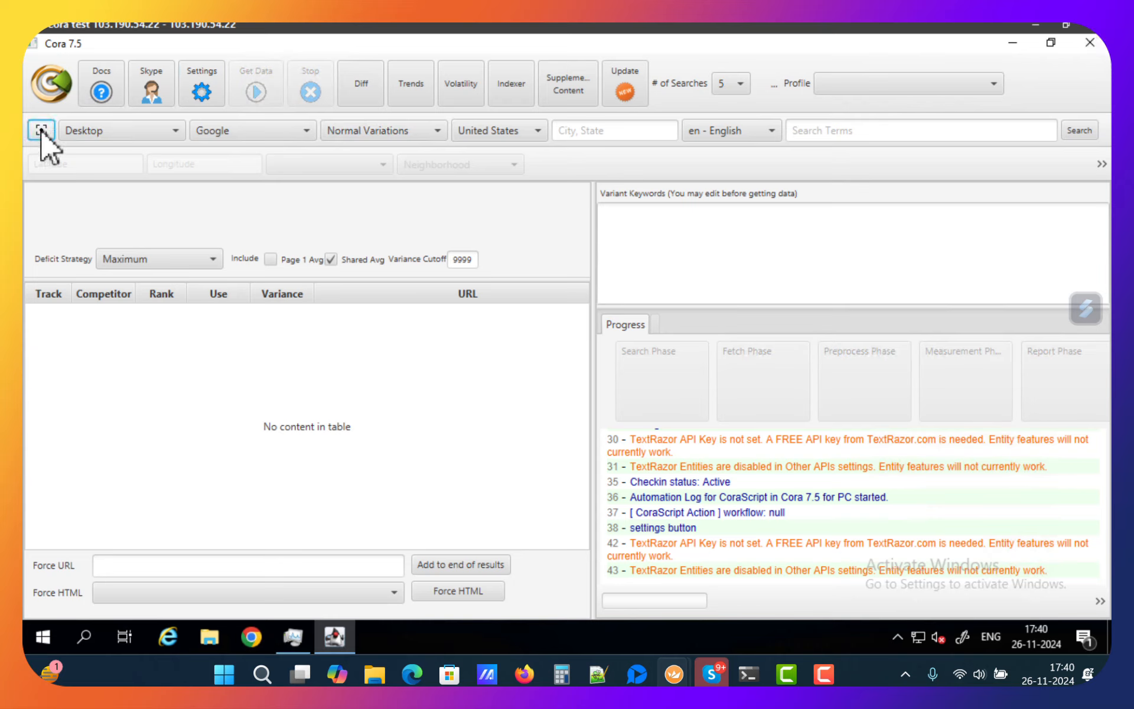